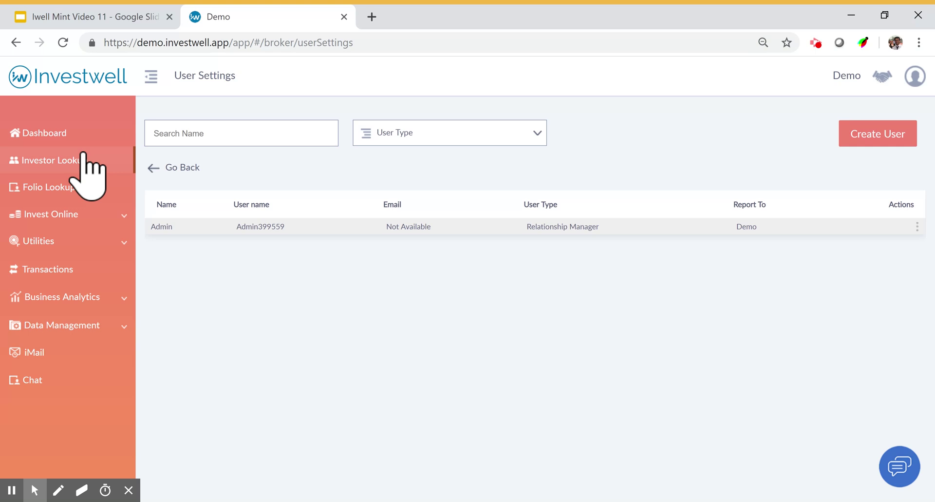
Return from user settings to the Investwell Mint Dashboard using the left sidebar.
{"action": "left_click", "coordinate": [71, 144]}
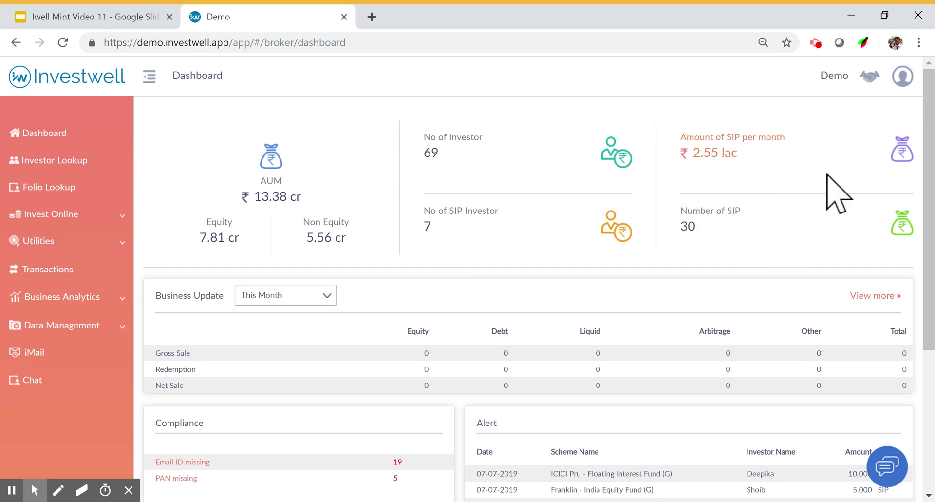
Open the Demo login's profile dropdown from the top-right avatar.
{"action": "double_click", "coordinate": [834, 75]}
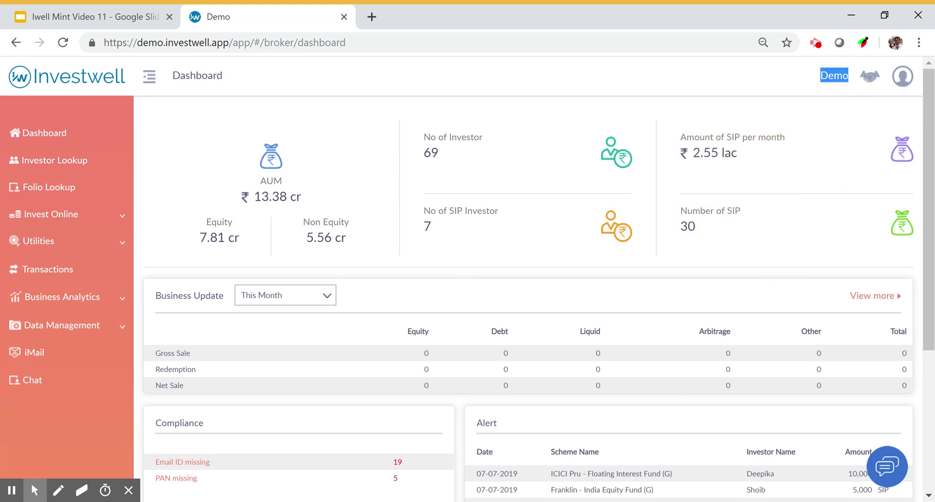
{"action": "left_click", "coordinate": [775, 79]}
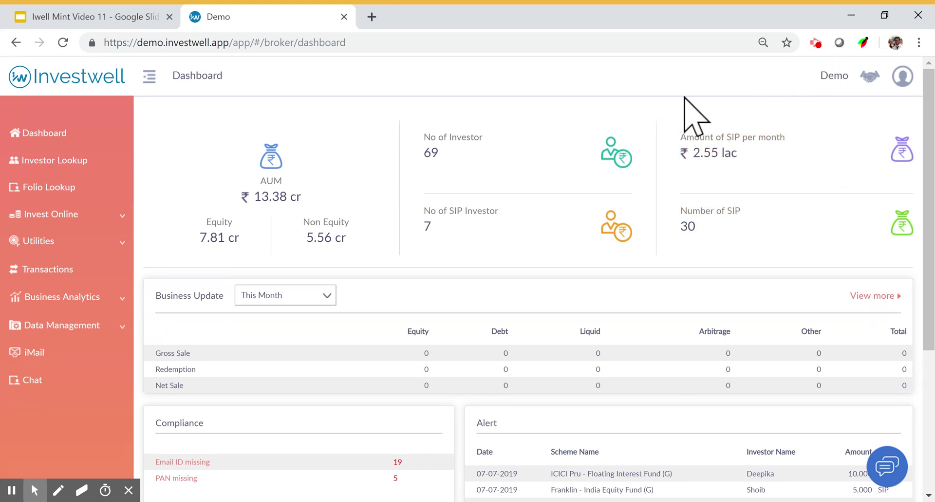
{"action": "double_click", "coordinate": [830, 77]}
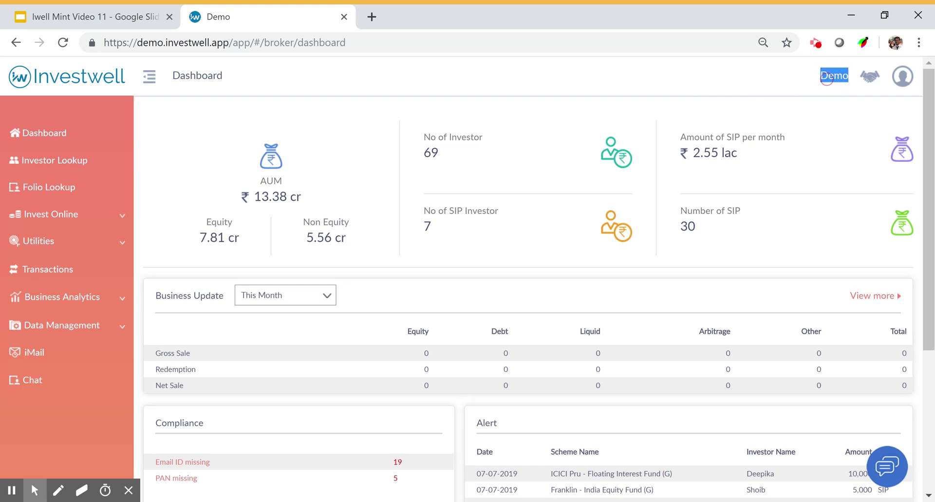
{"action": "left_click", "coordinate": [799, 80]}
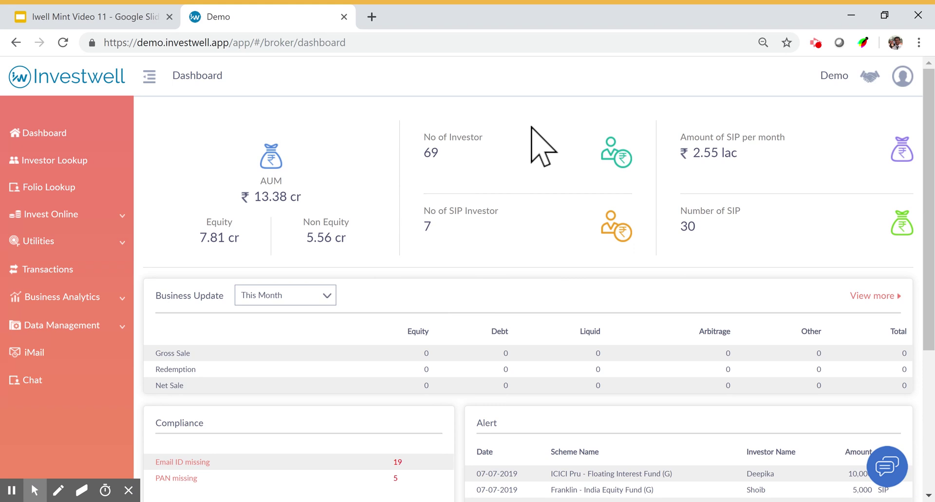
{"action": "double_click", "coordinate": [828, 77]}
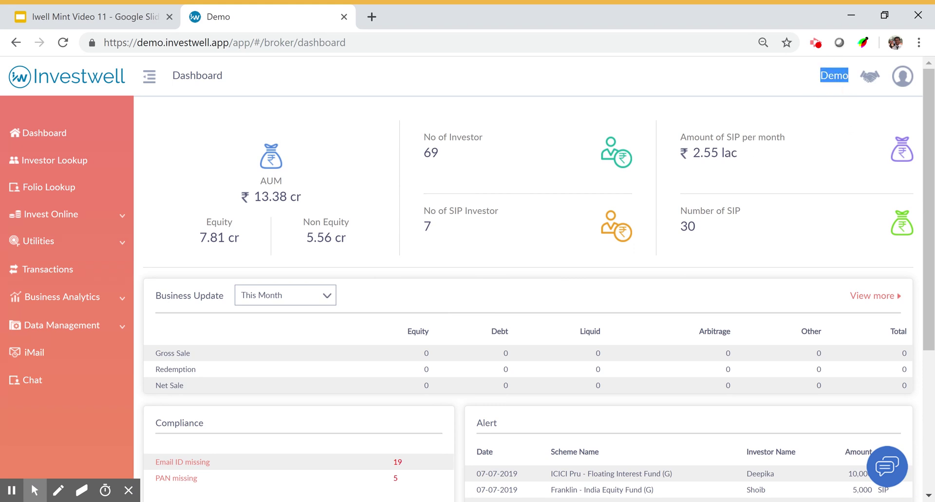
{"action": "left_click", "coordinate": [828, 78]}
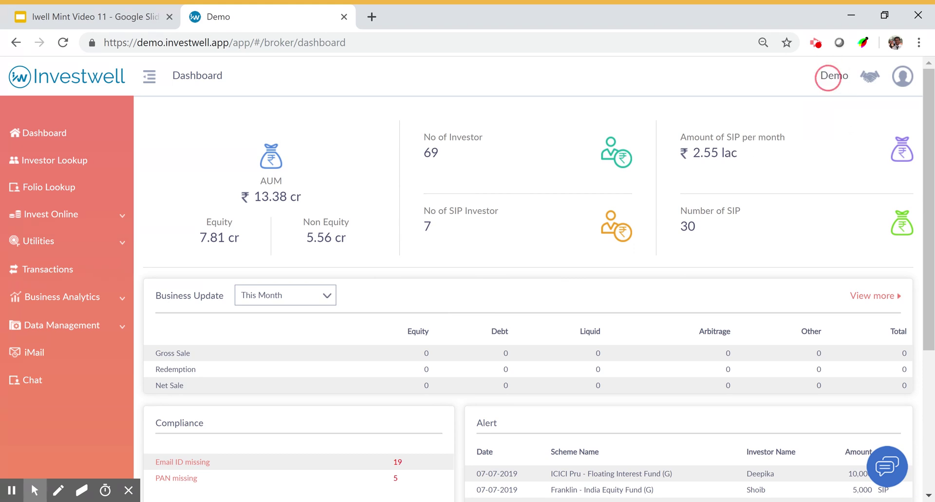
{"action": "left_click", "coordinate": [902, 77]}
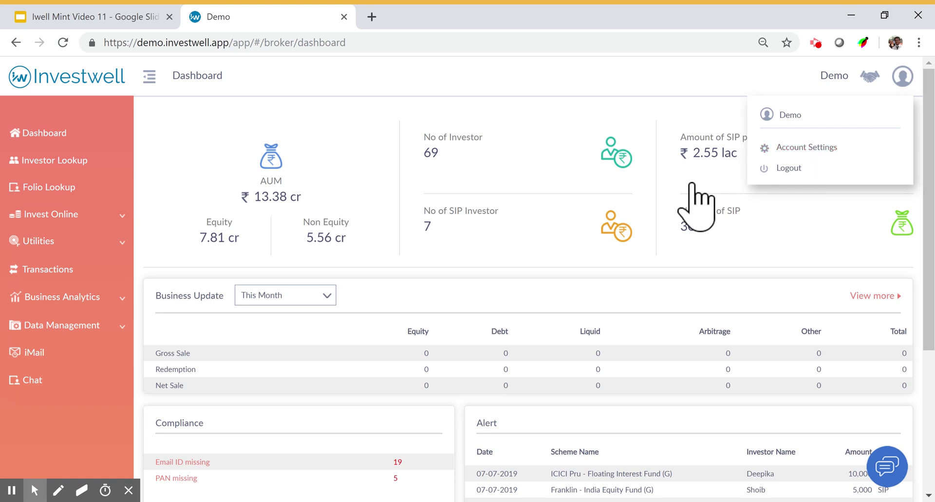
Go to Account Settings > User Settings and review the user type filter options.
{"action": "left_click", "coordinate": [812, 151]}
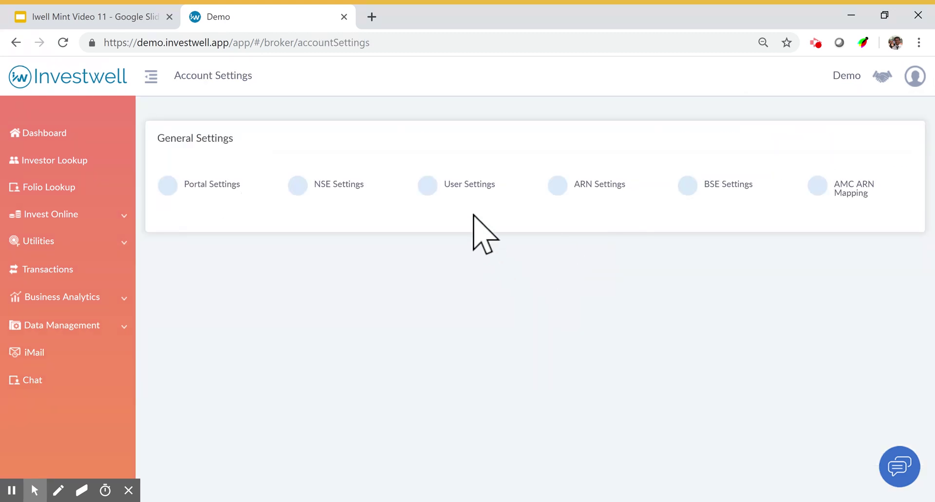
{"action": "left_click", "coordinate": [459, 186]}
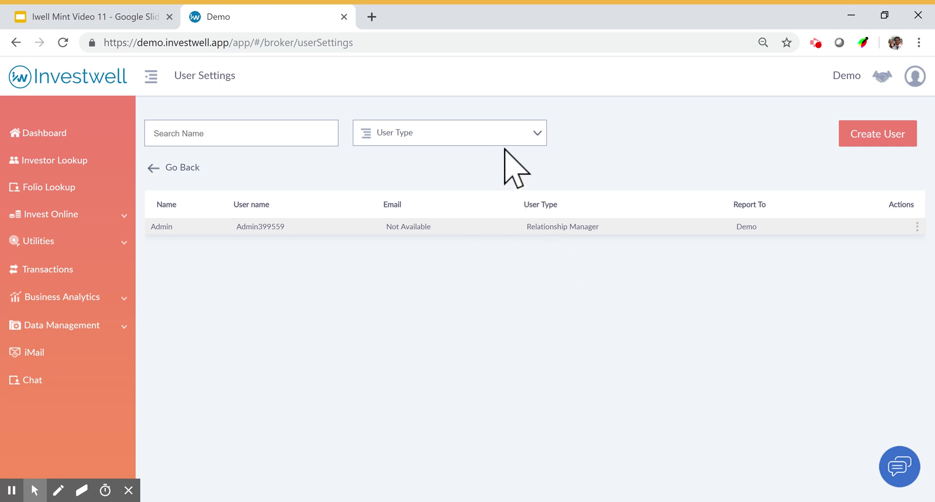
{"action": "left_click", "coordinate": [502, 139]}
{"action": "left_click", "coordinate": [597, 139]}
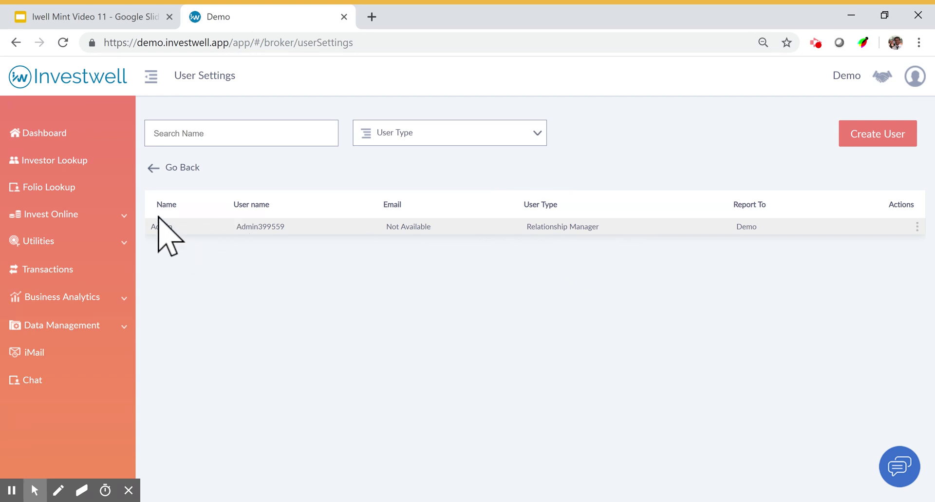
Start a new user and enter their name, username, email address and mobile number.
{"action": "left_click", "coordinate": [869, 141]}
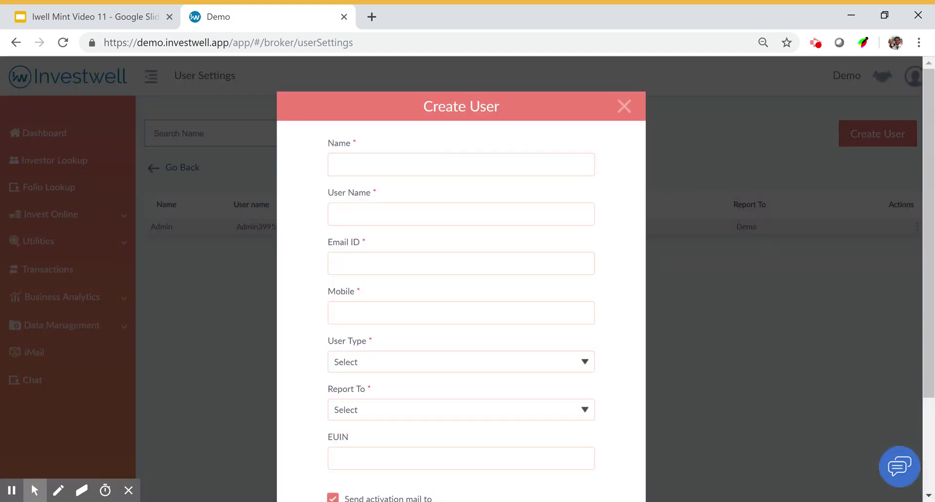
{"action": "left_click", "coordinate": [444, 160]}
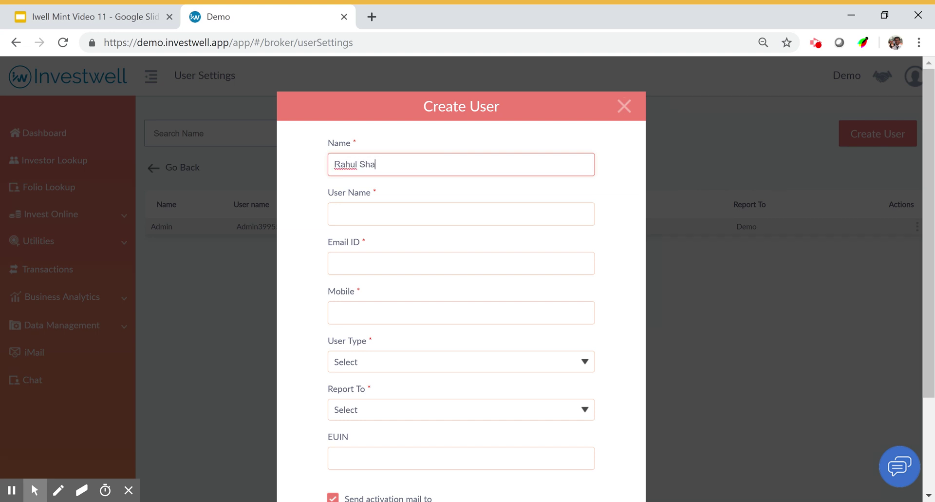
{"action": "key", "text": "Tab"}
{"action": "type", "text": "ra"}
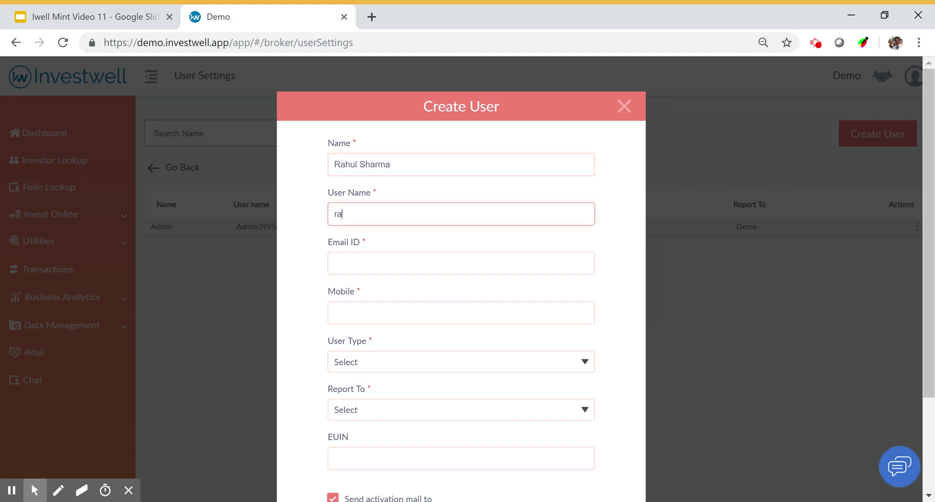
{"action": "key", "text": "Tab"}
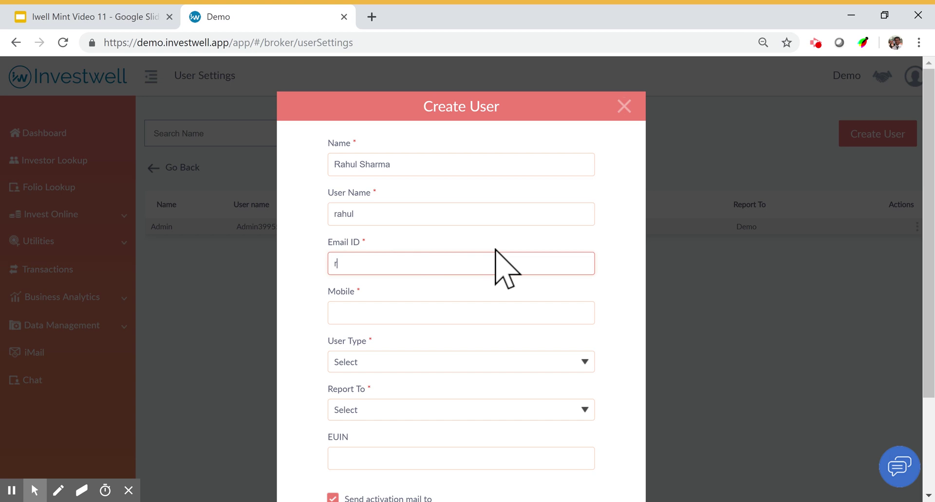
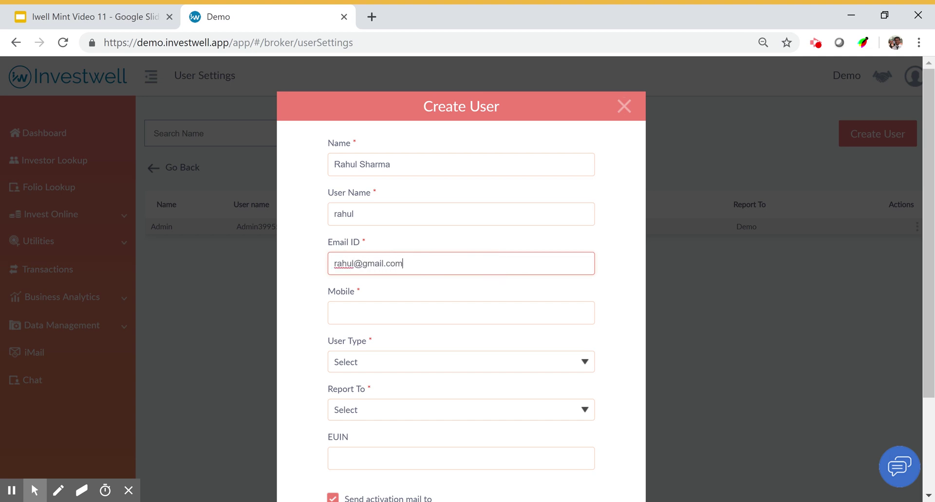
{"action": "key", "text": "Tab"}
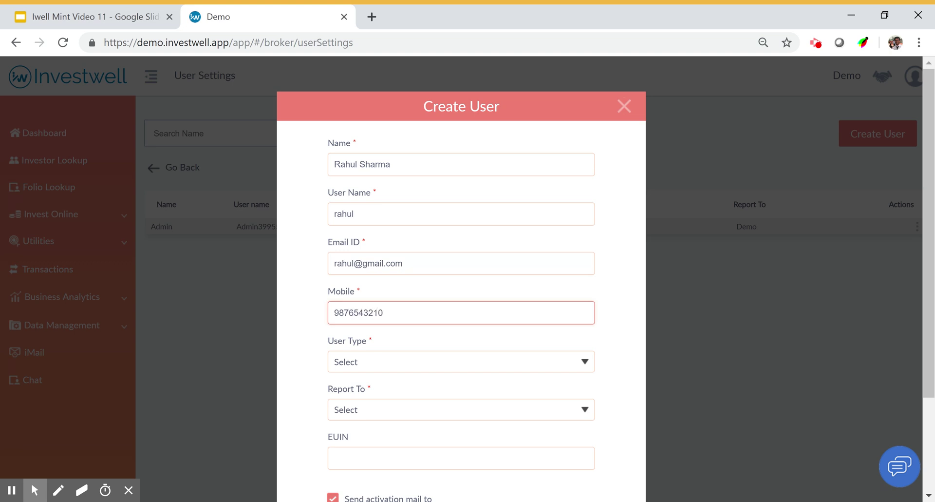
{"action": "left_click", "coordinate": [443, 361]}
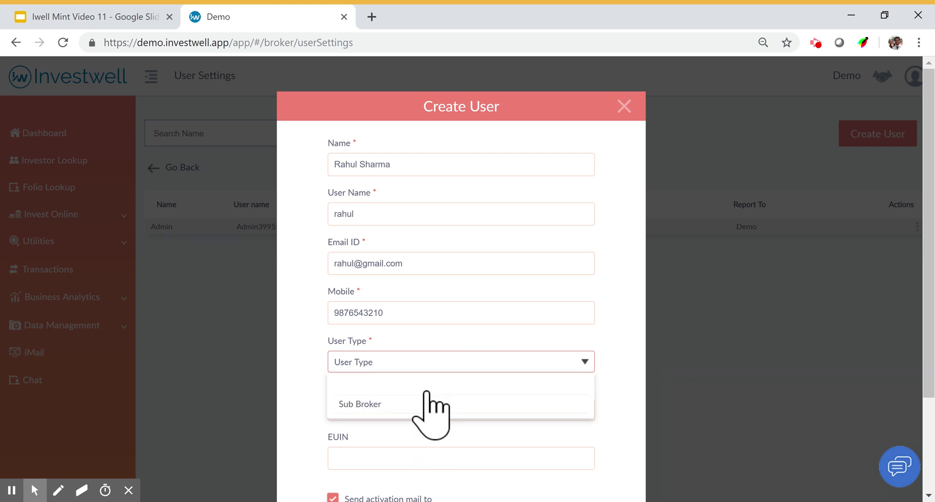
Set the new user's type to Sub Broker, reporting to Admin.
{"action": "left_click", "coordinate": [427, 385]}
{"action": "scroll", "coordinate": [424, 390], "scroll_direction": "down", "scroll_amount": 2}
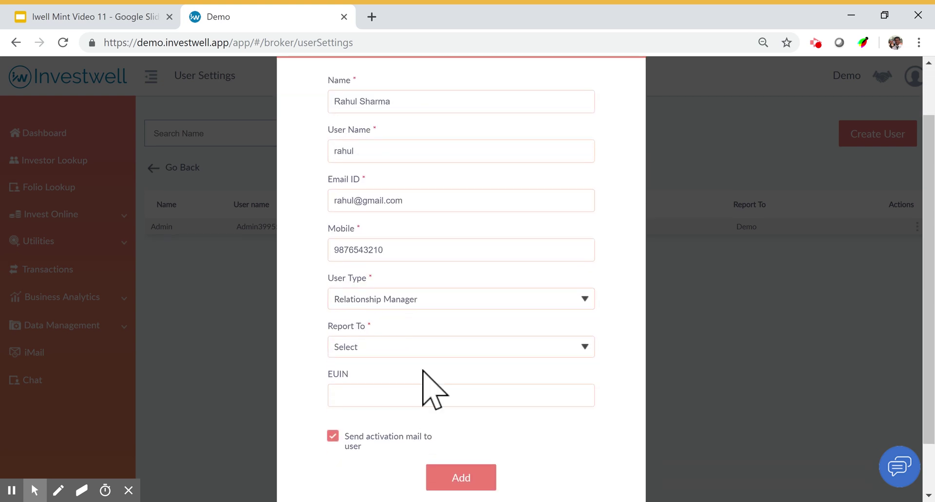
{"action": "left_click", "coordinate": [418, 346]}
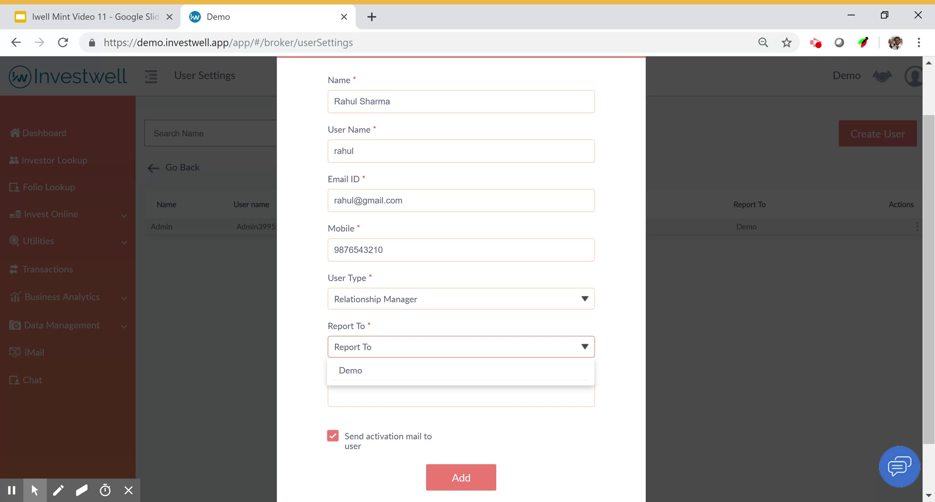
{"action": "left_click", "coordinate": [415, 307]}
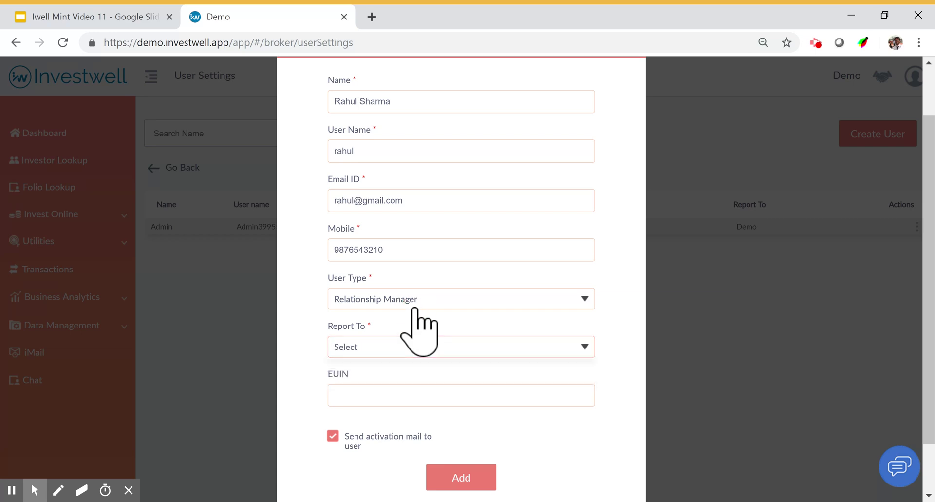
{"action": "left_click", "coordinate": [416, 308]}
{"action": "left_click", "coordinate": [387, 341]}
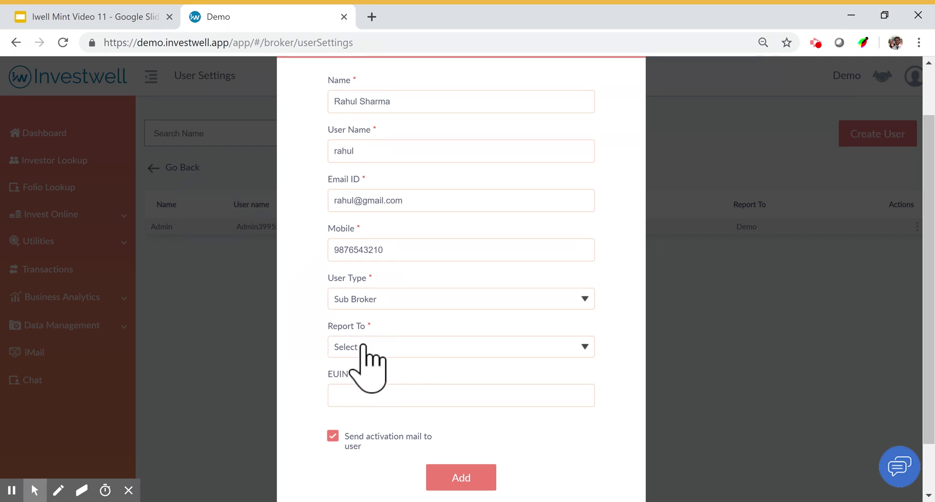
{"action": "left_click", "coordinate": [435, 350]}
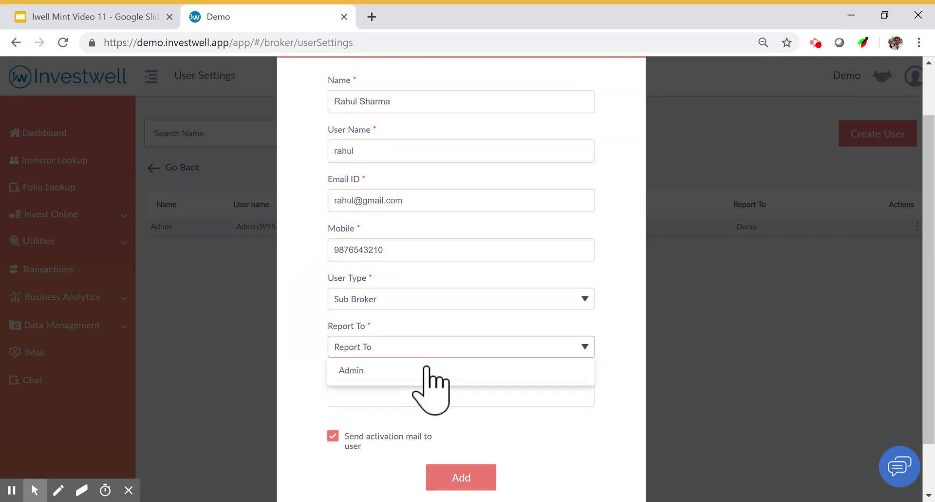
{"action": "left_click", "coordinate": [384, 371]}
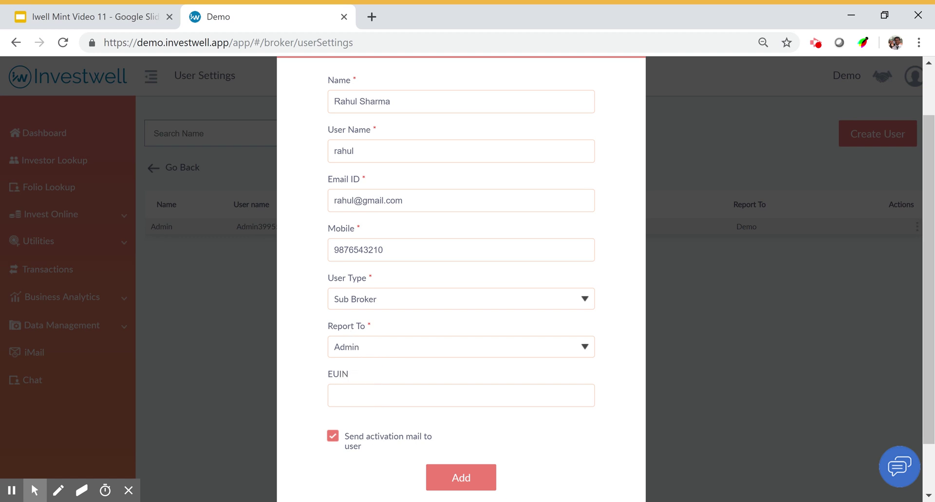
Enter the user's EUIN, review the form, and submit the new Sub Broker.
{"action": "left_click", "coordinate": [353, 394]}
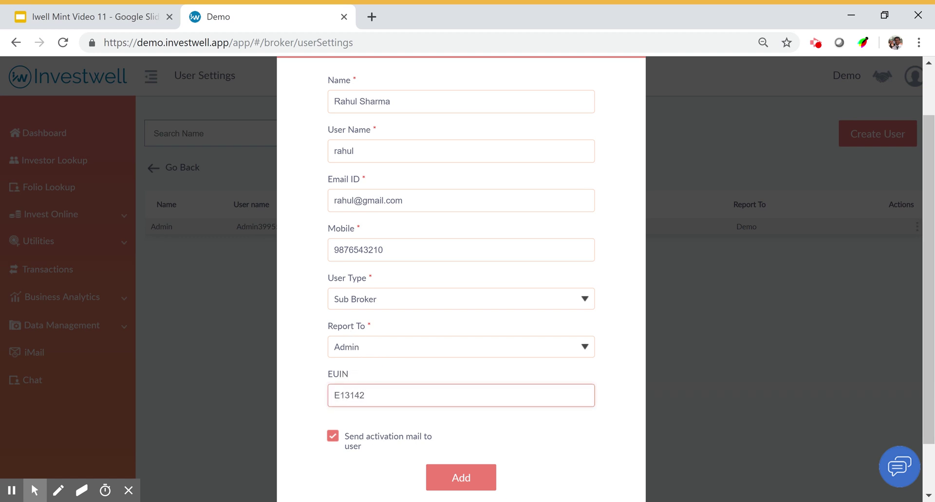
{"action": "scroll", "coordinate": [352, 394], "scroll_direction": "down", "scroll_amount": 1}
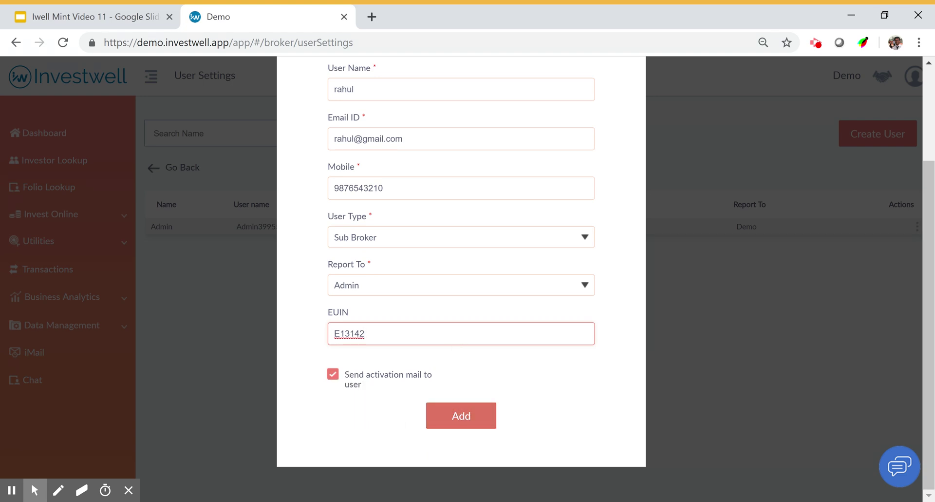
{"action": "scroll", "coordinate": [428, 209], "scroll_direction": "up", "scroll_amount": 1}
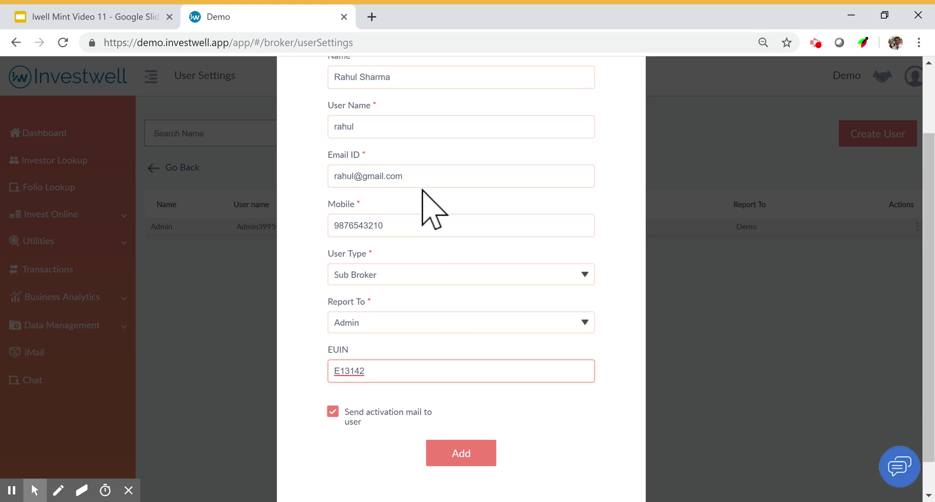
{"action": "double_click", "coordinate": [417, 172]}
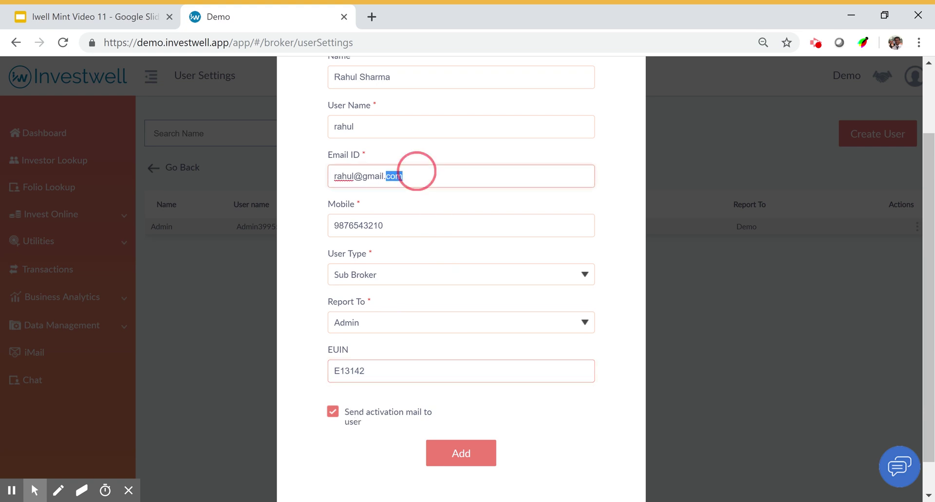
{"action": "left_click", "coordinate": [416, 172]}
{"action": "left_click", "coordinate": [311, 208]}
{"action": "scroll", "coordinate": [322, 195], "scroll_direction": "up", "scroll_amount": 1}
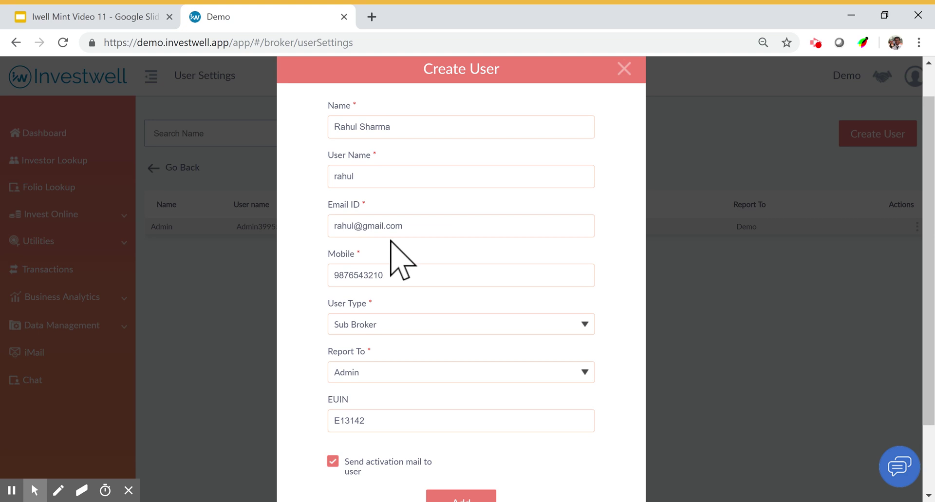
{"action": "scroll", "coordinate": [412, 312], "scroll_direction": "down", "scroll_amount": 2}
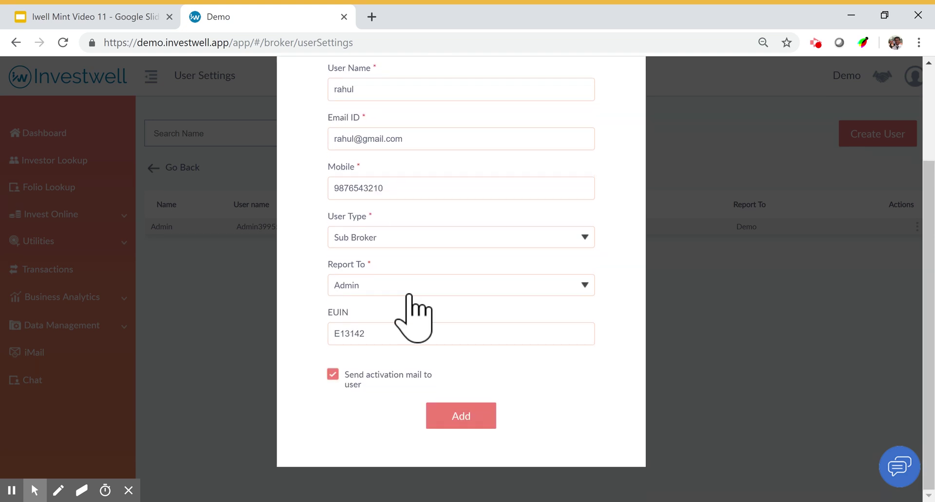
{"action": "scroll", "coordinate": [446, 411], "scroll_direction": "up", "scroll_amount": 2}
{"action": "scroll", "coordinate": [447, 414], "scroll_direction": "up", "scroll_amount": 1}
{"action": "scroll", "coordinate": [463, 421], "scroll_direction": "down", "scroll_amount": 3}
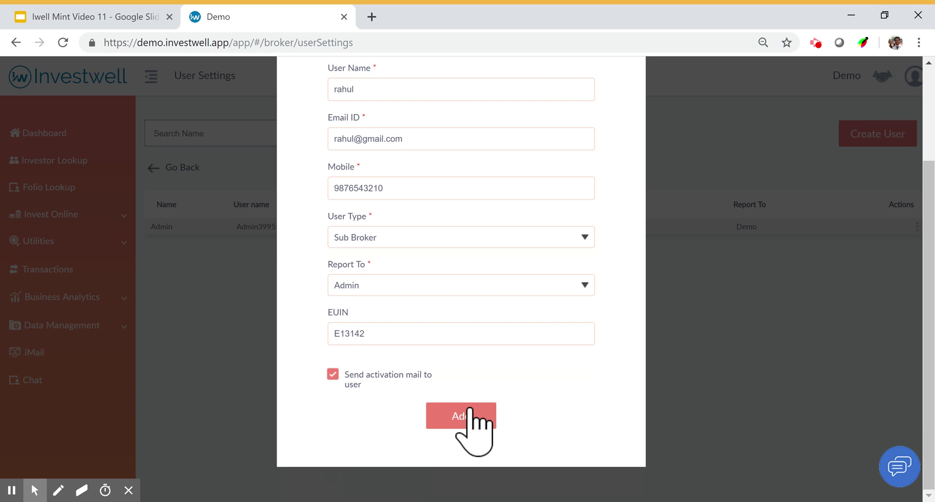
{"action": "left_click", "coordinate": [470, 424]}
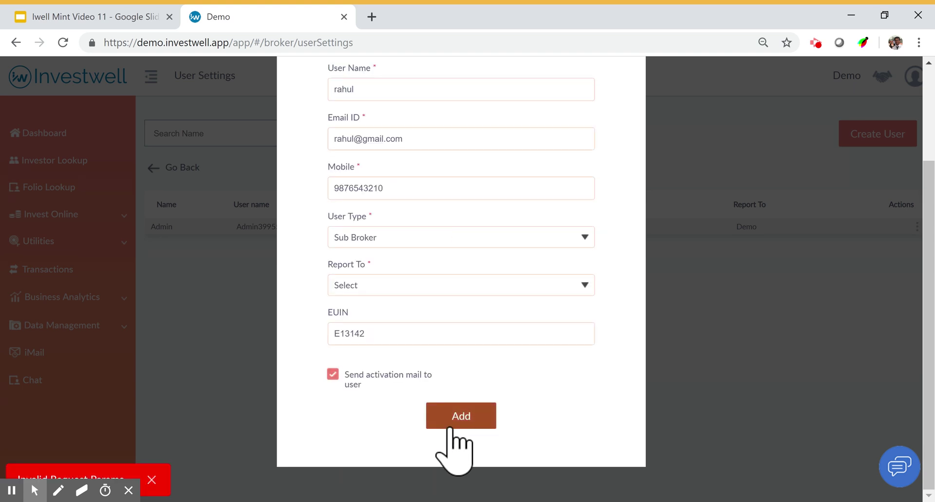
Uncheck Send activation mail, resubmit, then close the form after the username-taken error.
{"action": "left_click", "coordinate": [335, 375]}
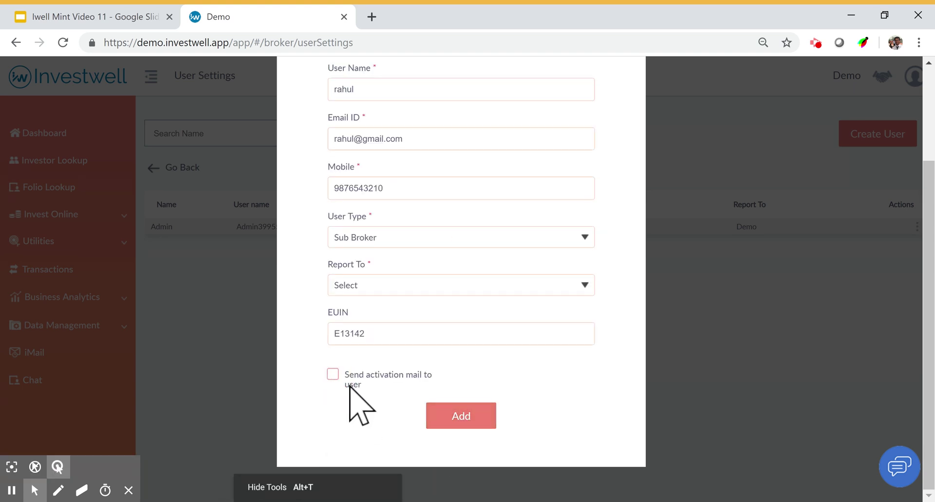
{"action": "left_click", "coordinate": [433, 405]}
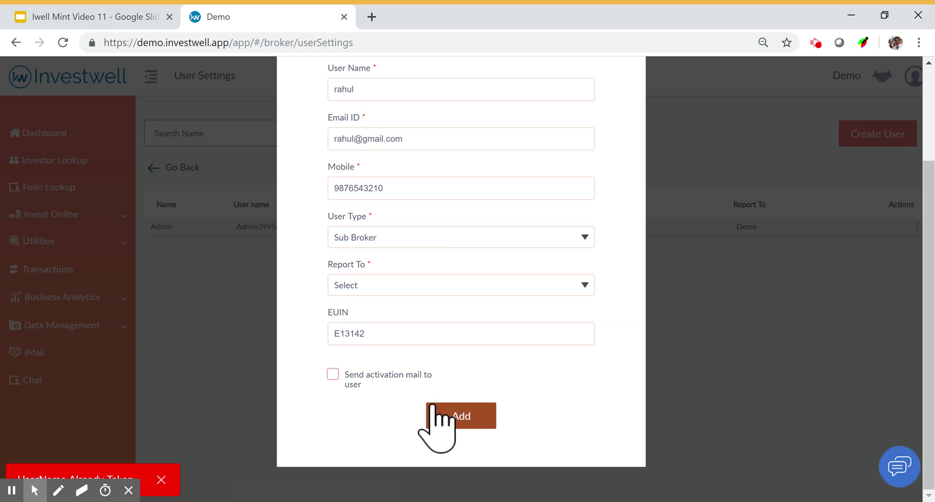
{"action": "scroll", "coordinate": [437, 424], "scroll_direction": "up", "scroll_amount": 3}
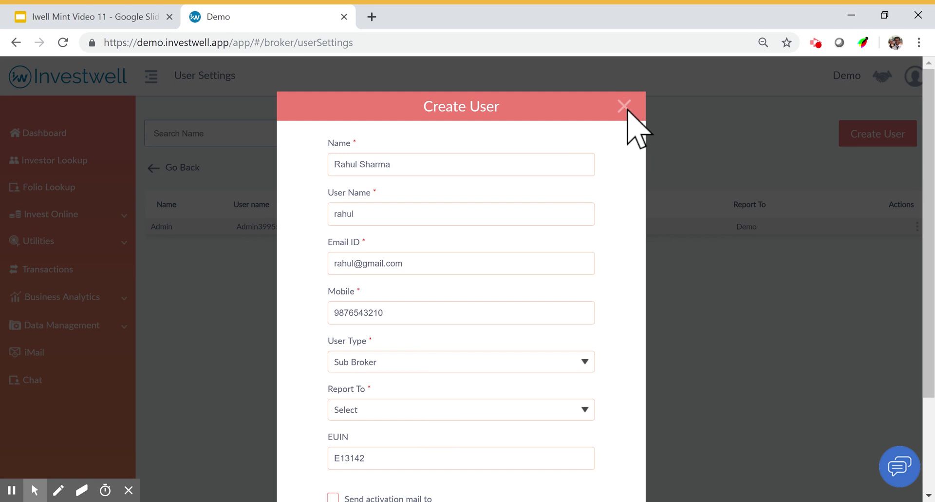
{"action": "left_click", "coordinate": [624, 106]}
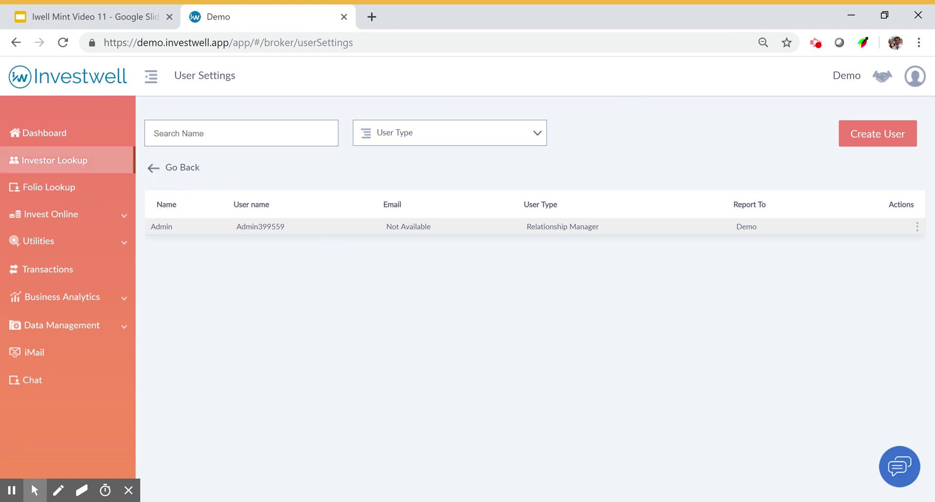
In Investor Lookup, assign Admin as relationship manager to the selected family head.
{"action": "left_click", "coordinate": [80, 163]}
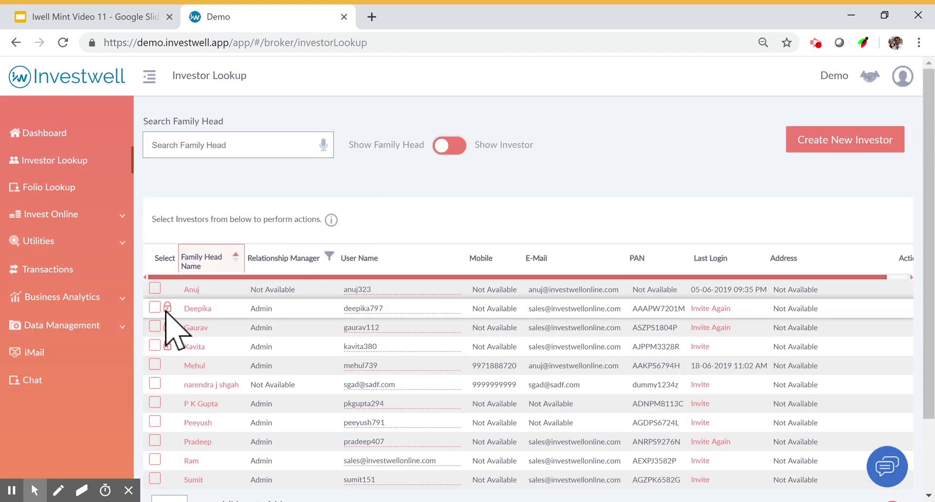
{"action": "scroll", "coordinate": [173, 385], "scroll_direction": "down", "scroll_amount": 2}
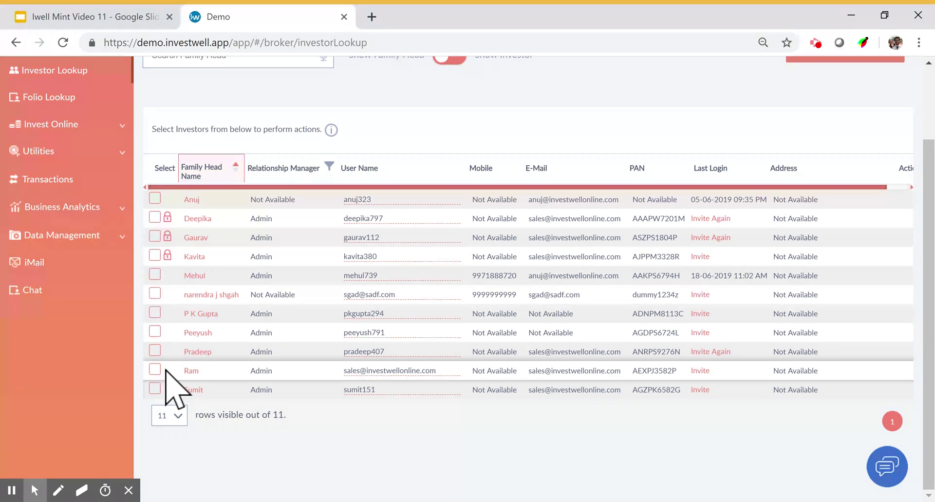
{"action": "left_click", "coordinate": [154, 292]}
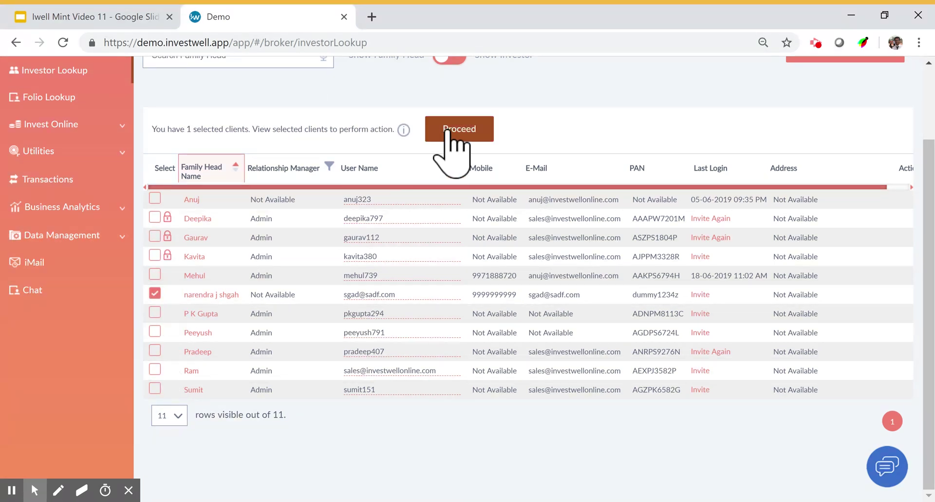
{"action": "left_click", "coordinate": [447, 129]}
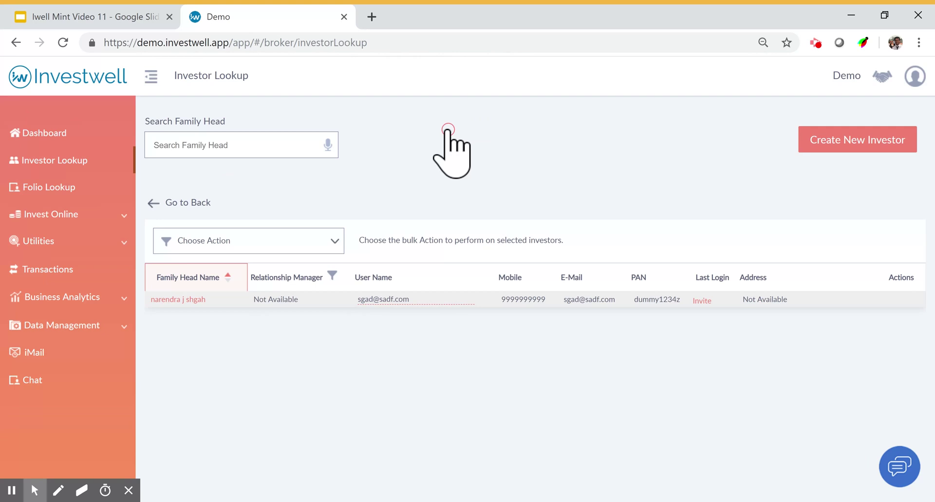
{"action": "left_click", "coordinate": [287, 246]}
{"action": "left_click", "coordinate": [270, 264]}
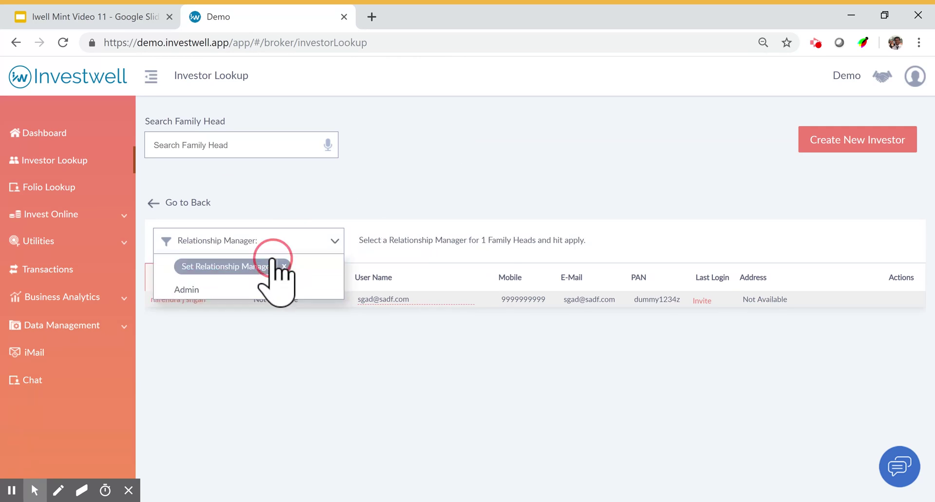
{"action": "left_click", "coordinate": [216, 290]}
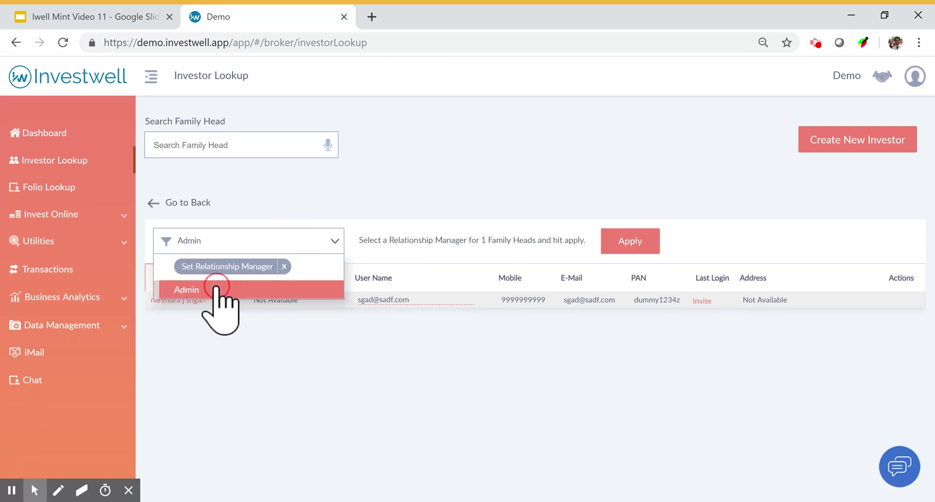
{"action": "left_click", "coordinate": [621, 243]}
{"action": "left_click", "coordinate": [441, 292]}
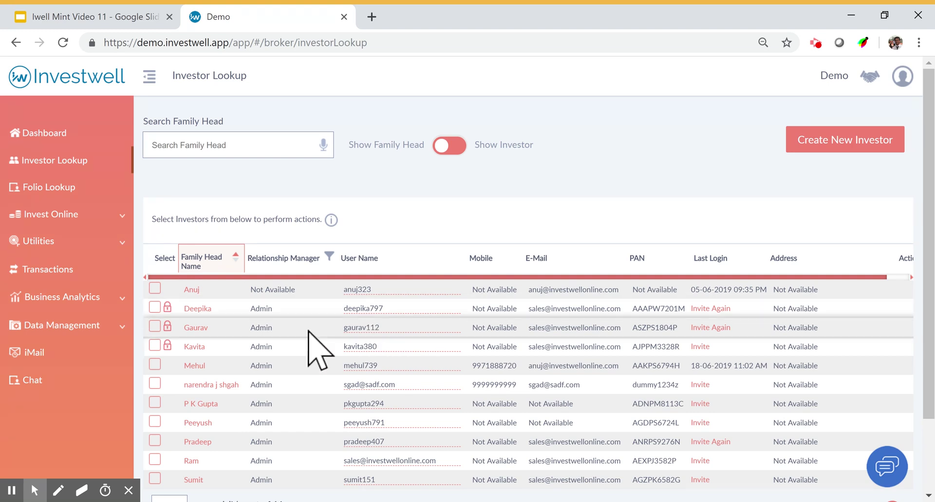
Check Admin's new assignment, then switch Investor Lookup to Show Investor.
{"action": "double_click", "coordinate": [261, 384]}
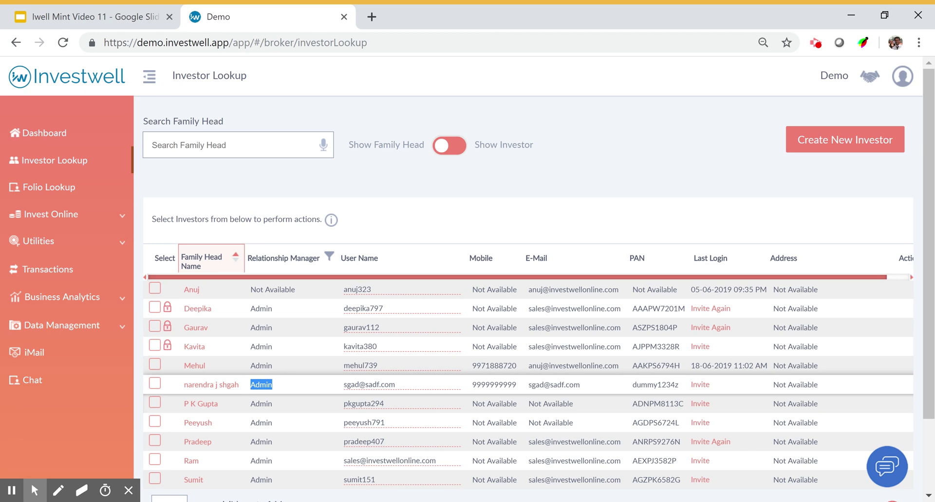
{"action": "left_click", "coordinate": [320, 266]}
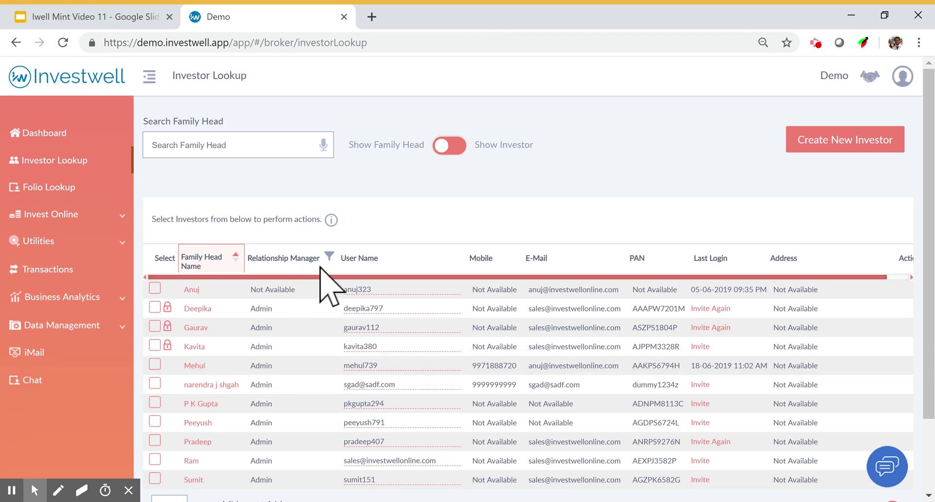
{"action": "left_click", "coordinate": [448, 146]}
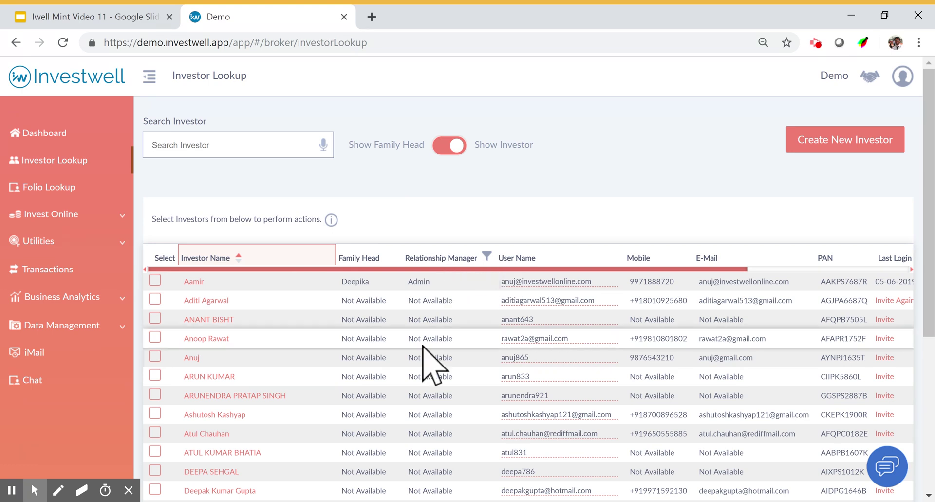
Filter to Show Unassigned Investors and select the two unassigned investors.
{"action": "left_click", "coordinate": [486, 256]}
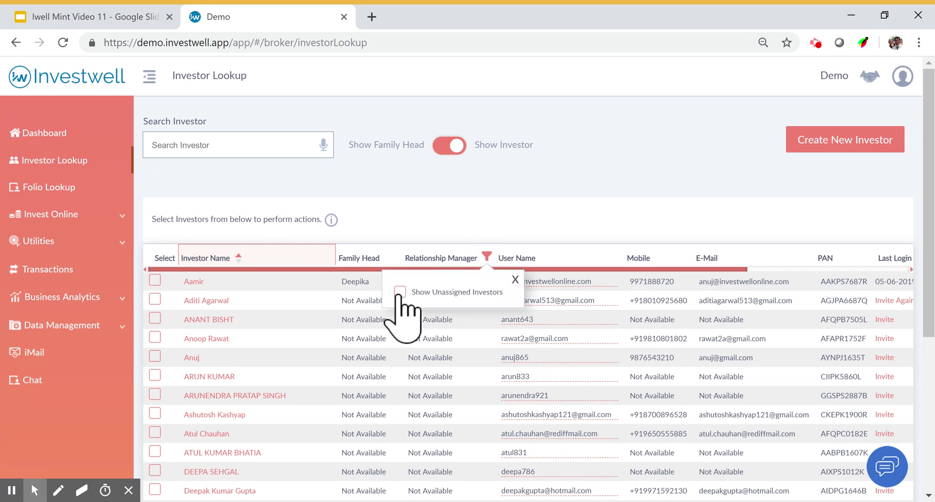
{"action": "left_click", "coordinate": [400, 292]}
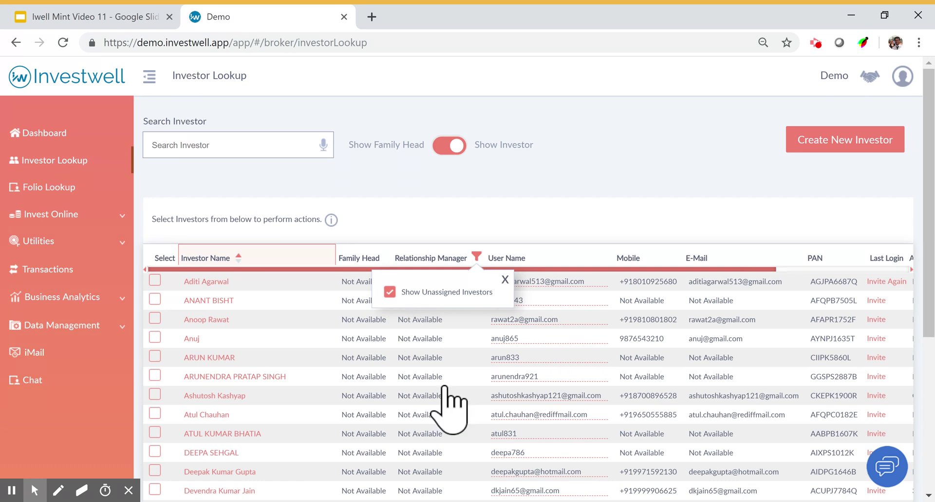
{"action": "left_click", "coordinate": [428, 327]}
{"action": "left_click", "coordinate": [154, 319]}
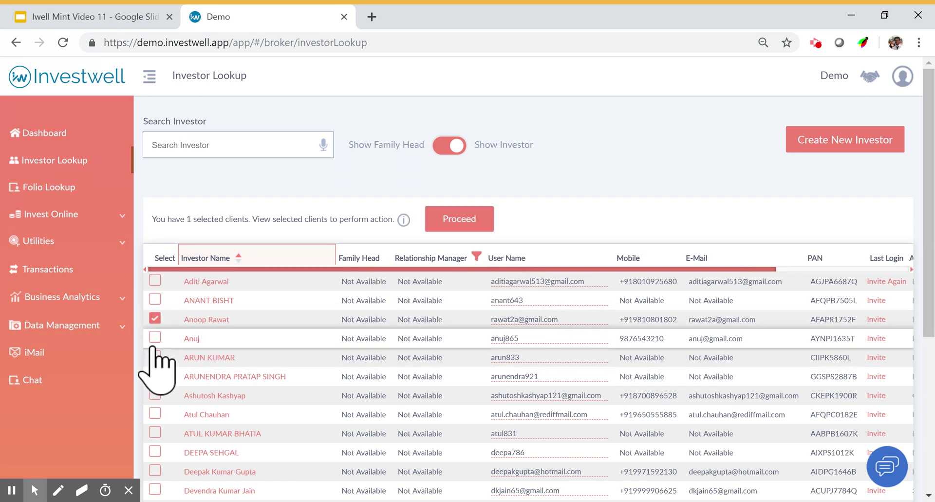
{"action": "left_click", "coordinate": [155, 356]}
{"action": "left_click", "coordinate": [458, 228]}
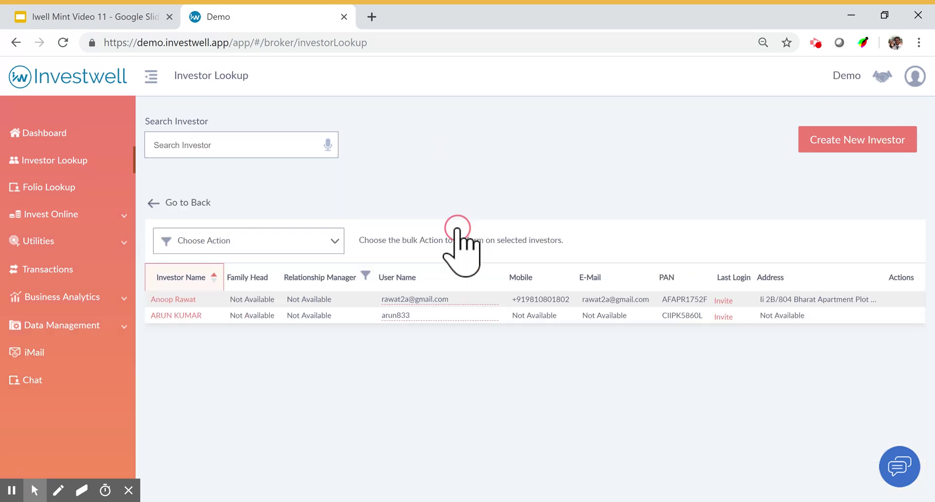
Set Admin as relationship manager for both selected investors and confirm.
{"action": "left_click", "coordinate": [238, 241]}
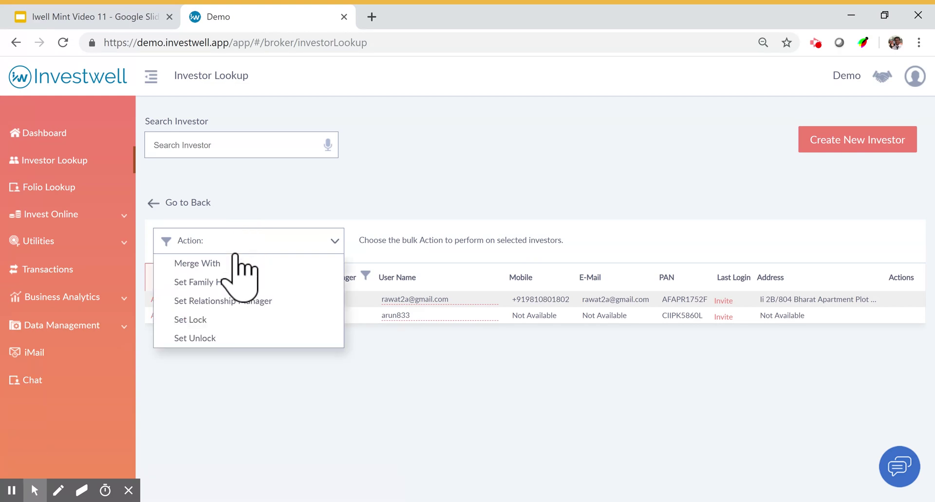
{"action": "left_click", "coordinate": [215, 300]}
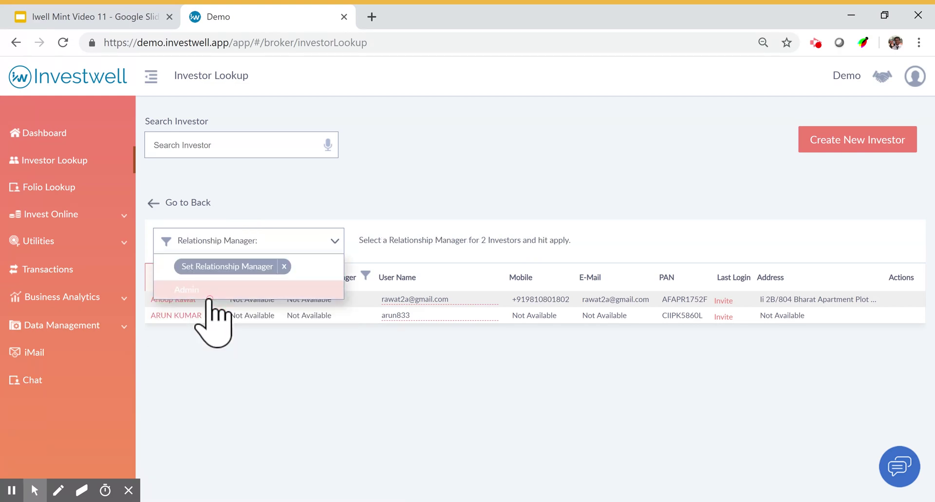
{"action": "left_click", "coordinate": [258, 291]}
{"action": "left_click", "coordinate": [630, 248]}
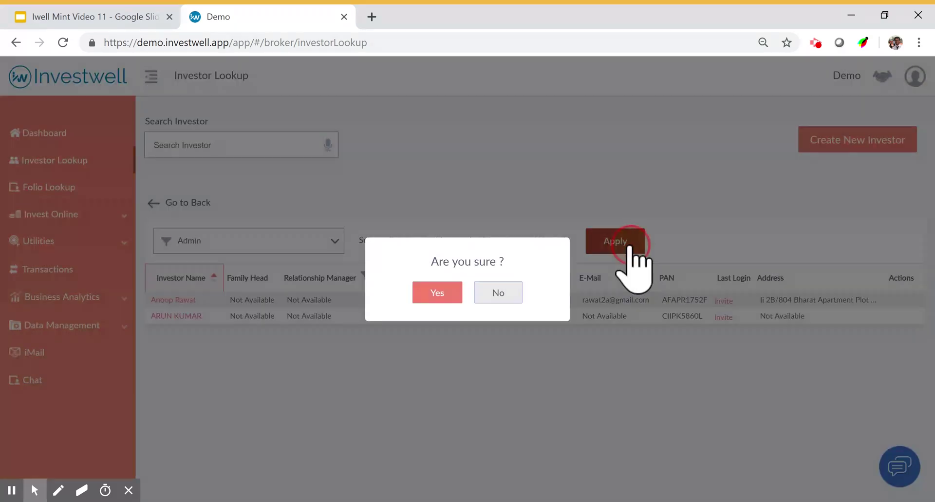
{"action": "left_click", "coordinate": [427, 293]}
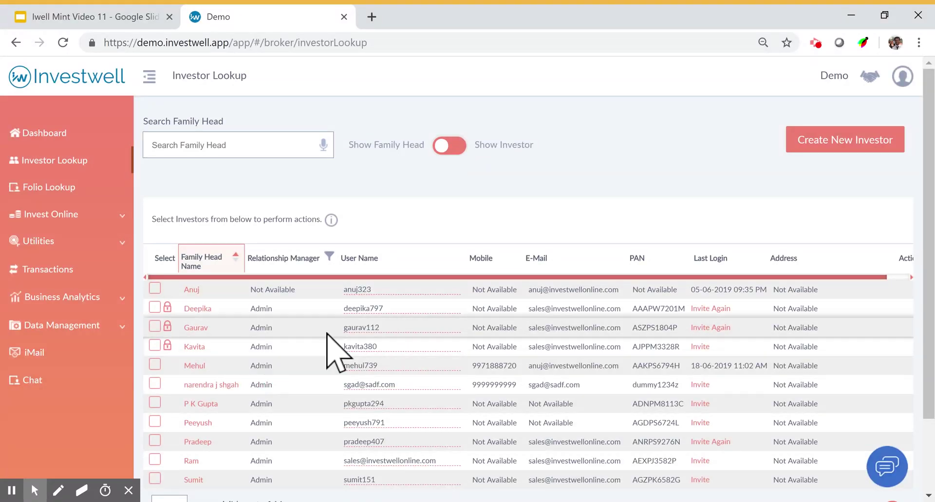
Switch Investor Lookup to Show Investor and tick the first investor's checkbox.
{"action": "scroll", "coordinate": [280, 391], "scroll_direction": "down", "scroll_amount": 1}
{"action": "scroll", "coordinate": [280, 394], "scroll_direction": "up", "scroll_amount": 1}
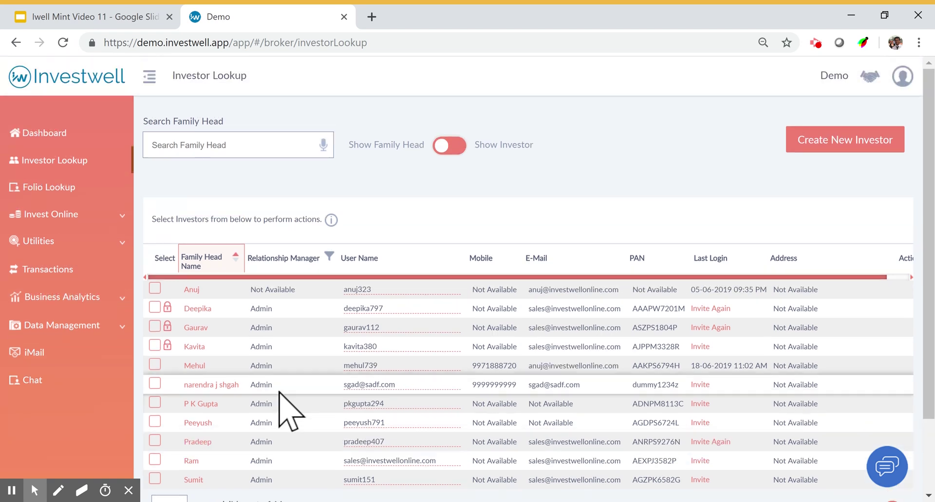
{"action": "left_click", "coordinate": [448, 148]}
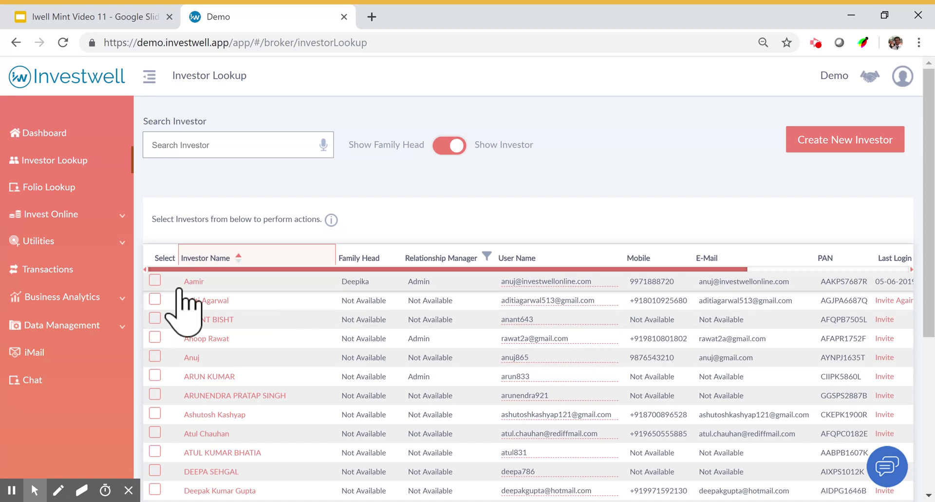
{"action": "left_click", "coordinate": [156, 281]}
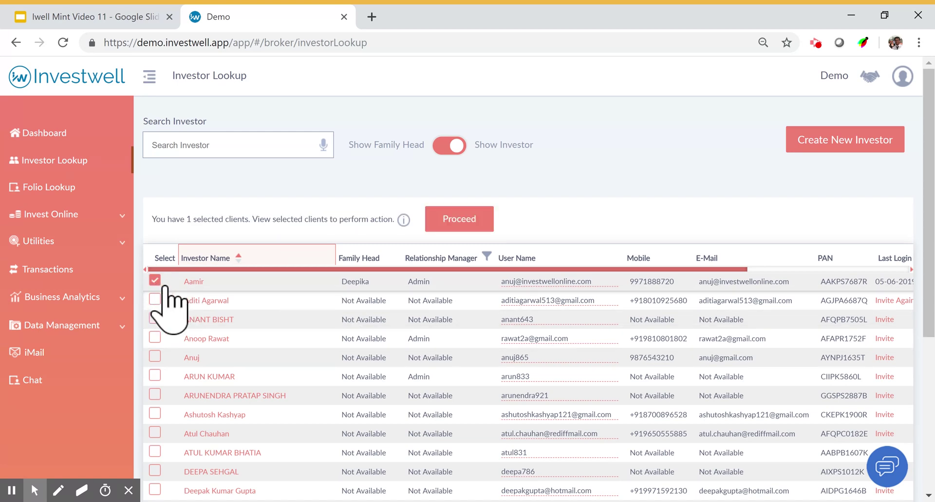
Highlight the selected investor's Family Head value to point it out, then clear it.
{"action": "double_click", "coordinate": [359, 280]}
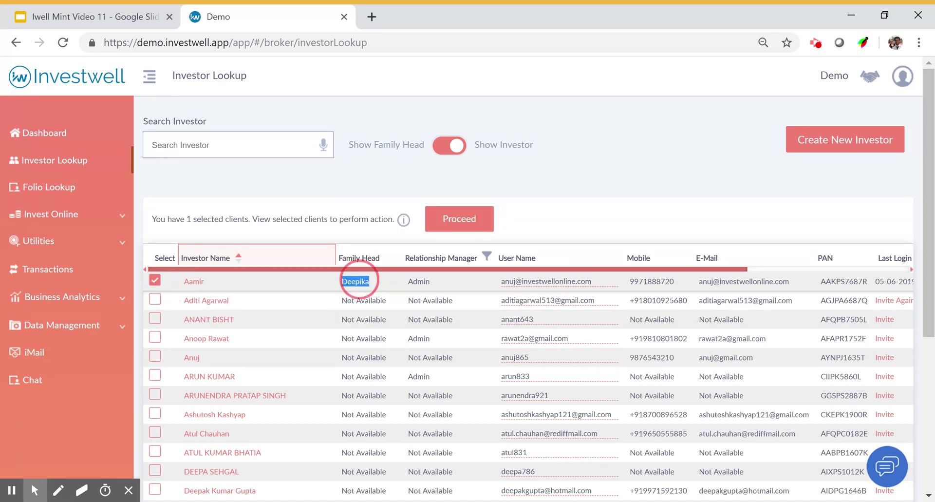
{"action": "left_click", "coordinate": [383, 286]}
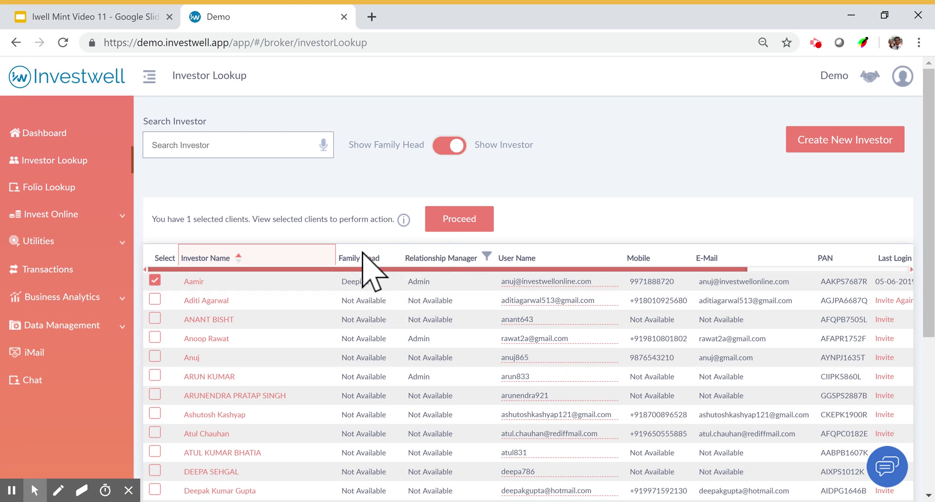
{"action": "left_click", "coordinate": [347, 287]}
{"action": "double_click", "coordinate": [347, 286]}
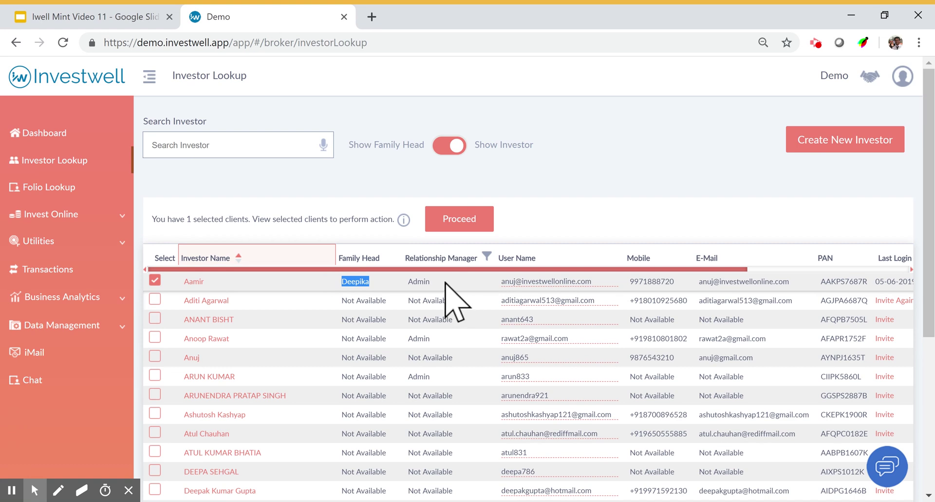
{"action": "left_click", "coordinate": [421, 284]}
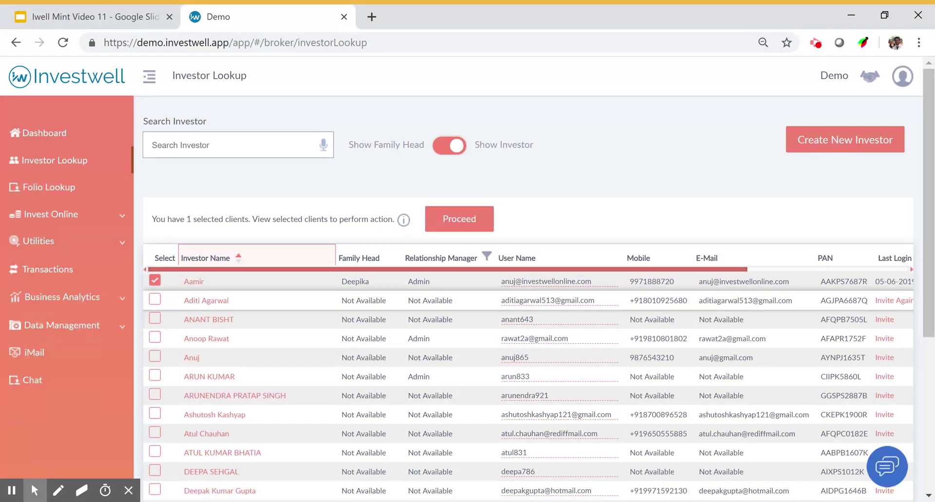
{"action": "scroll", "coordinate": [528, 341], "scroll_direction": "down", "scroll_amount": 2}
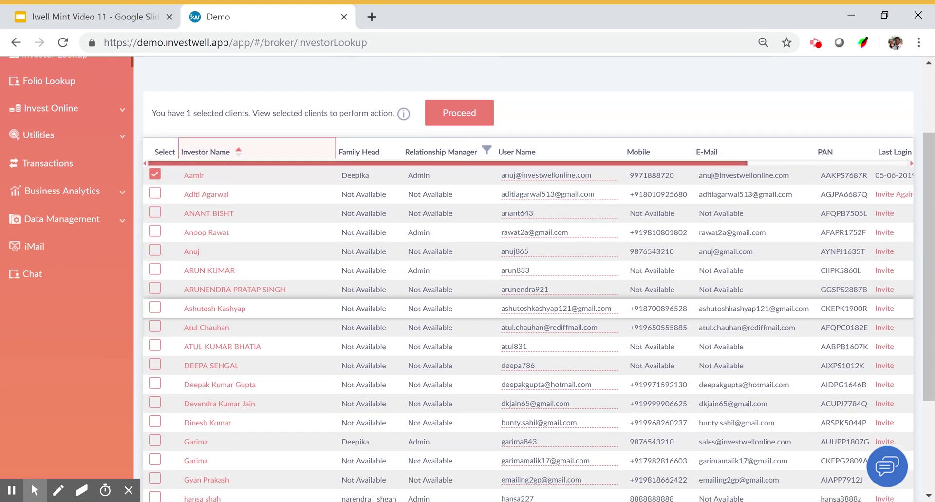
{"action": "scroll", "coordinate": [529, 292], "scroll_direction": "up", "scroll_amount": 3}
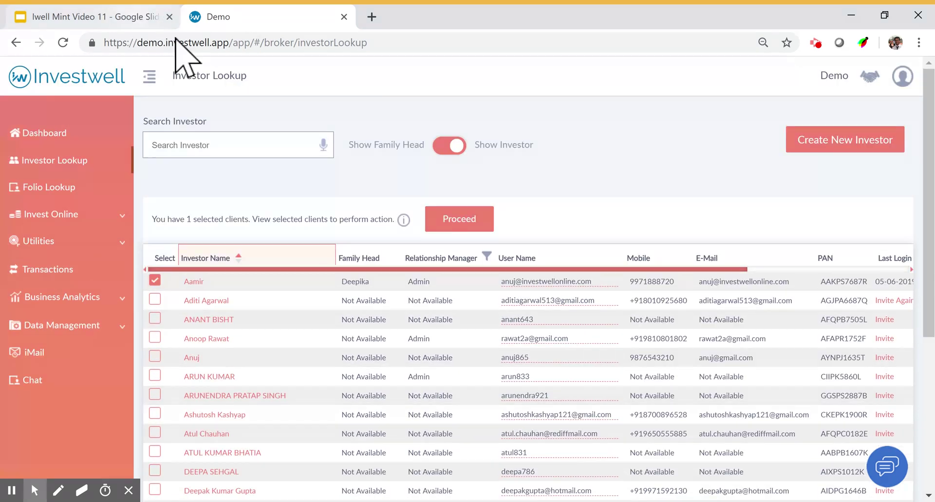